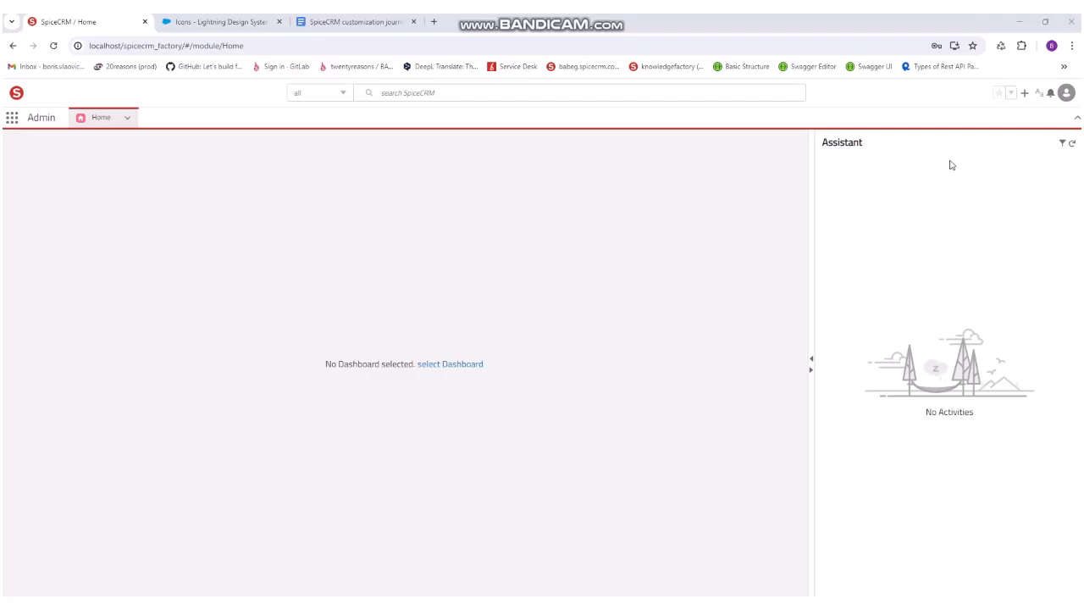
# Open the administration area and find the Custom Modules list by searching for "Custom".
pyautogui.click(1066, 95)
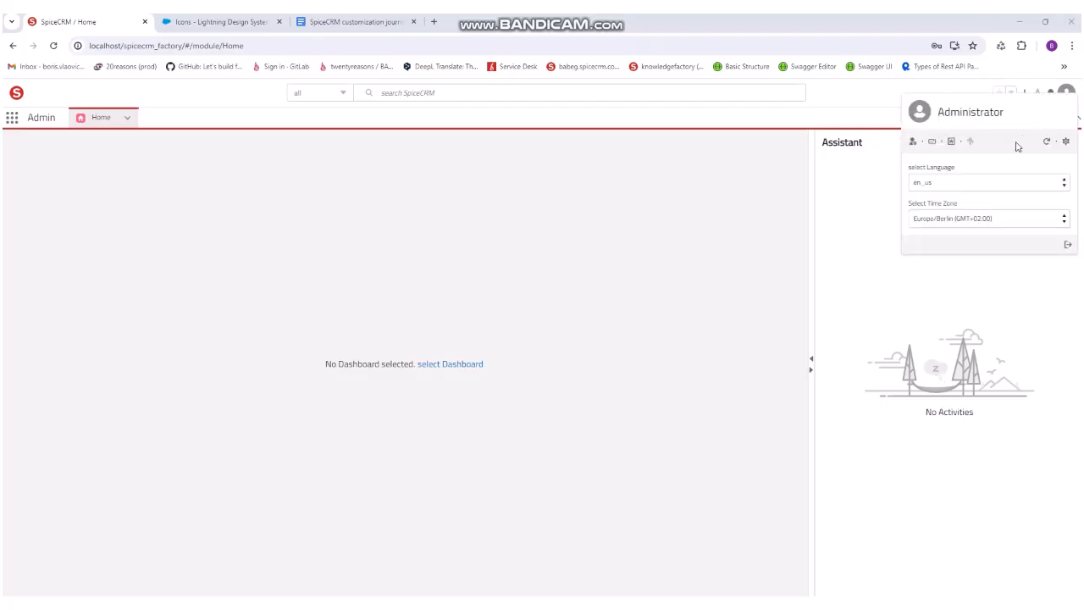
pyautogui.click(1066, 142)
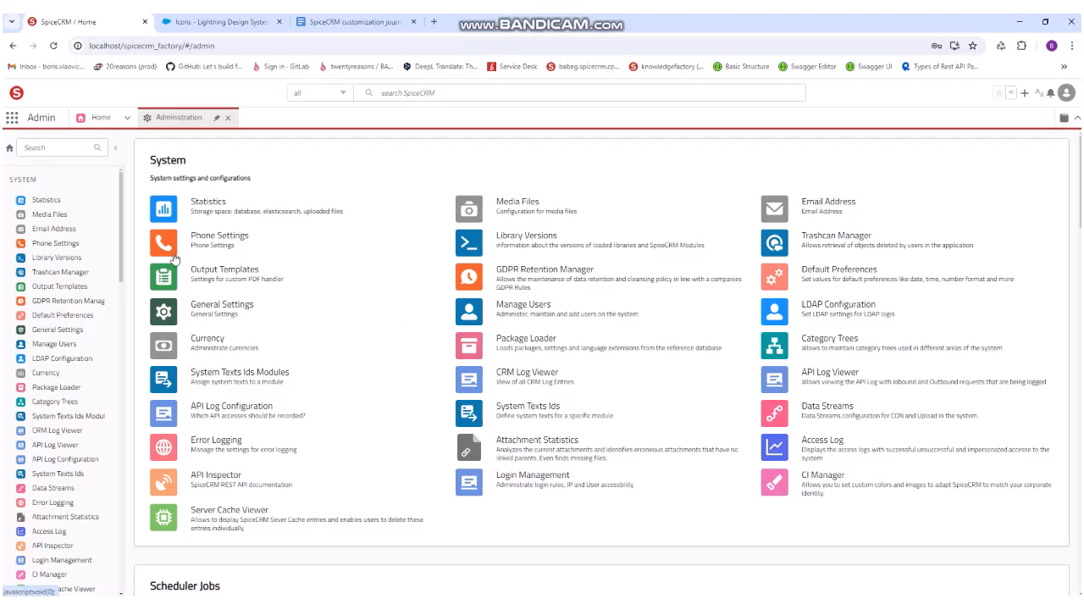
pyautogui.click(50, 149)
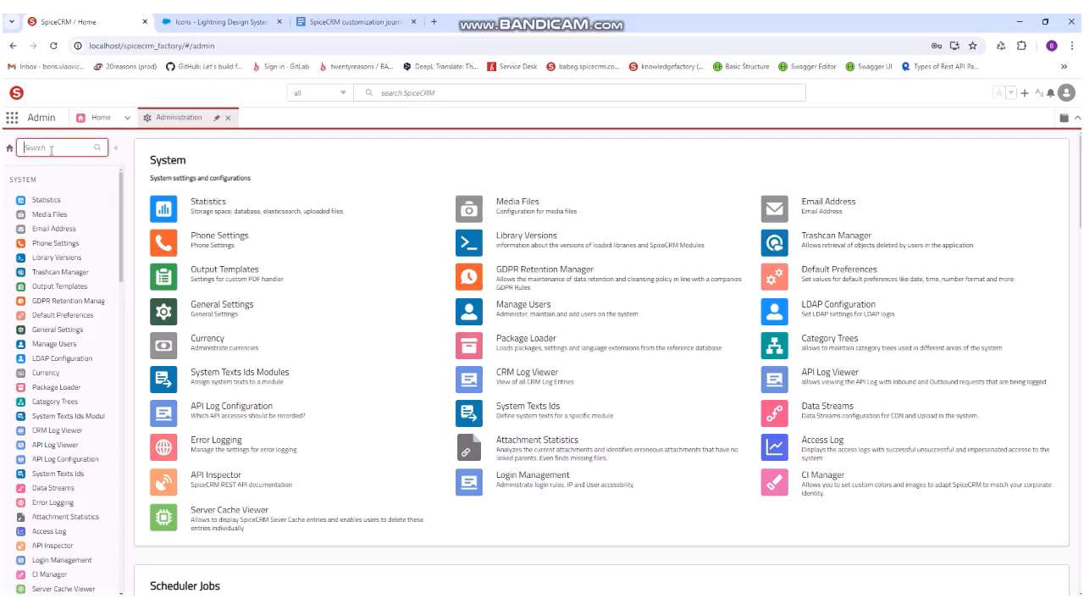
pyautogui.write('Custom')
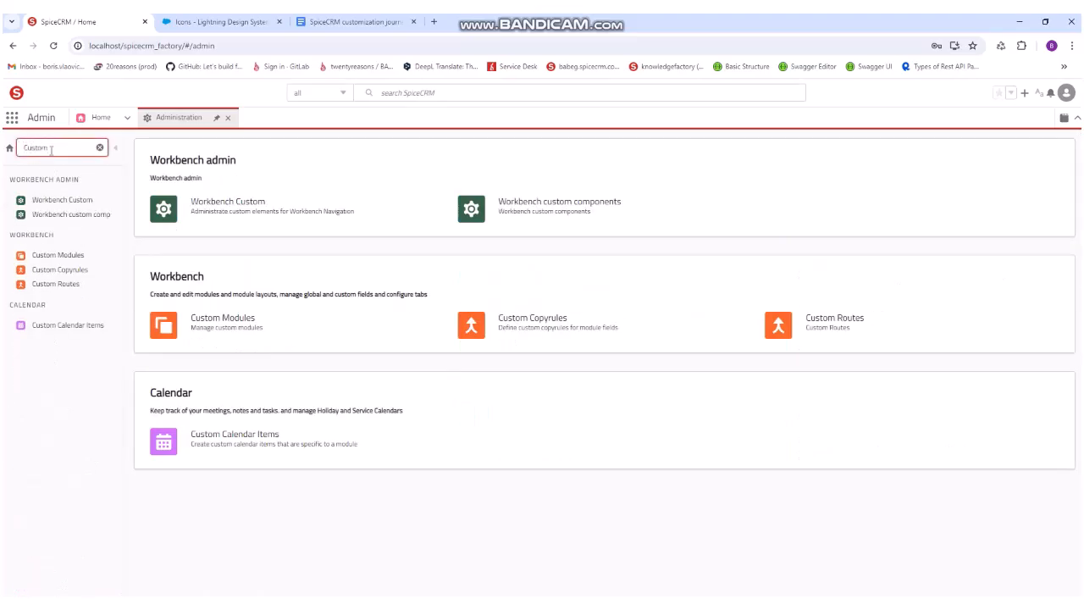
pyautogui.click(74, 258)
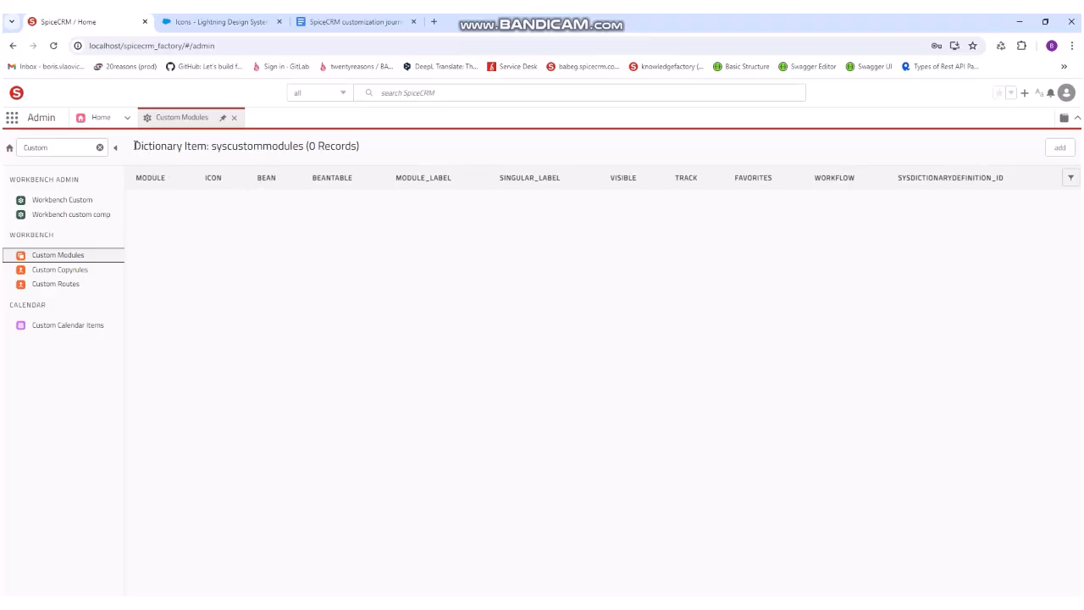
pyautogui.moveTo(134, 145); pyautogui.dragTo(401, 143)
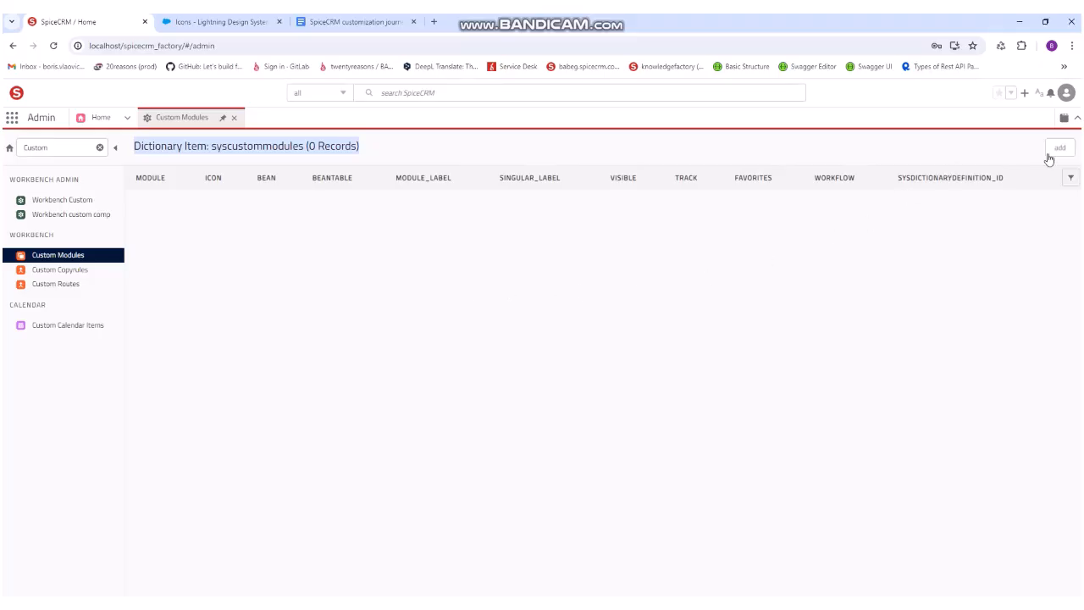
# Add a new custom module record and name the module TWEEmployeeSuggestions.
pyautogui.click(1058, 147)
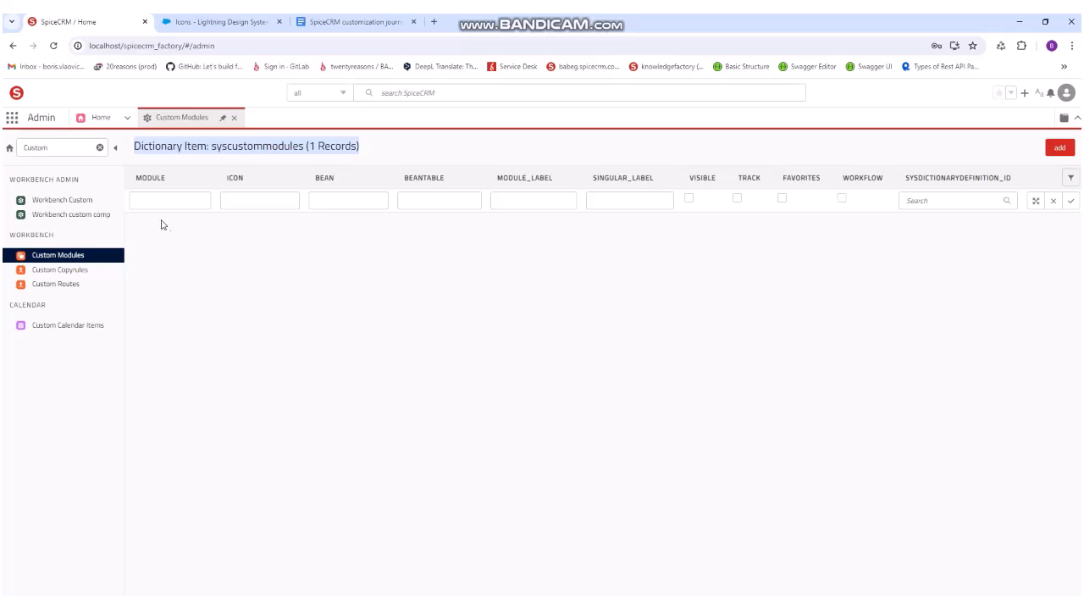
pyautogui.click(196, 240)
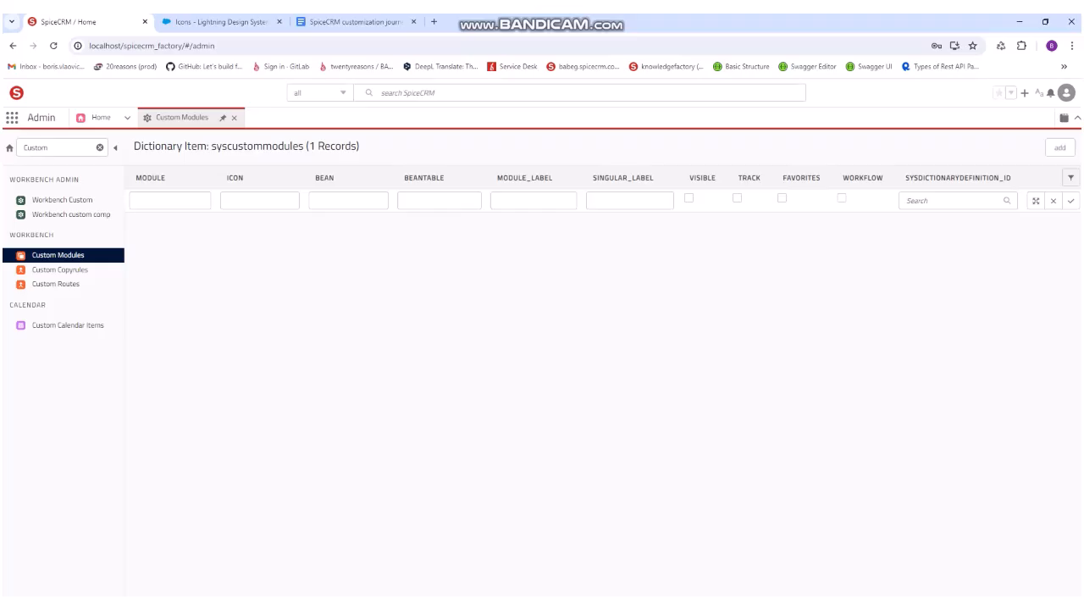
pyautogui.click(166, 198)
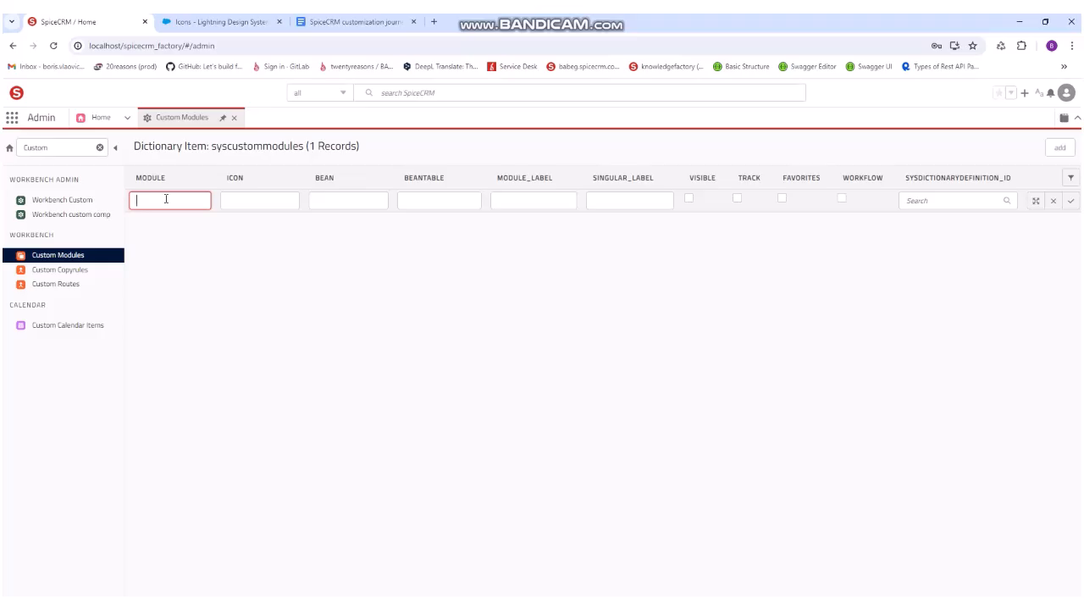
pyautogui.write('TWE')
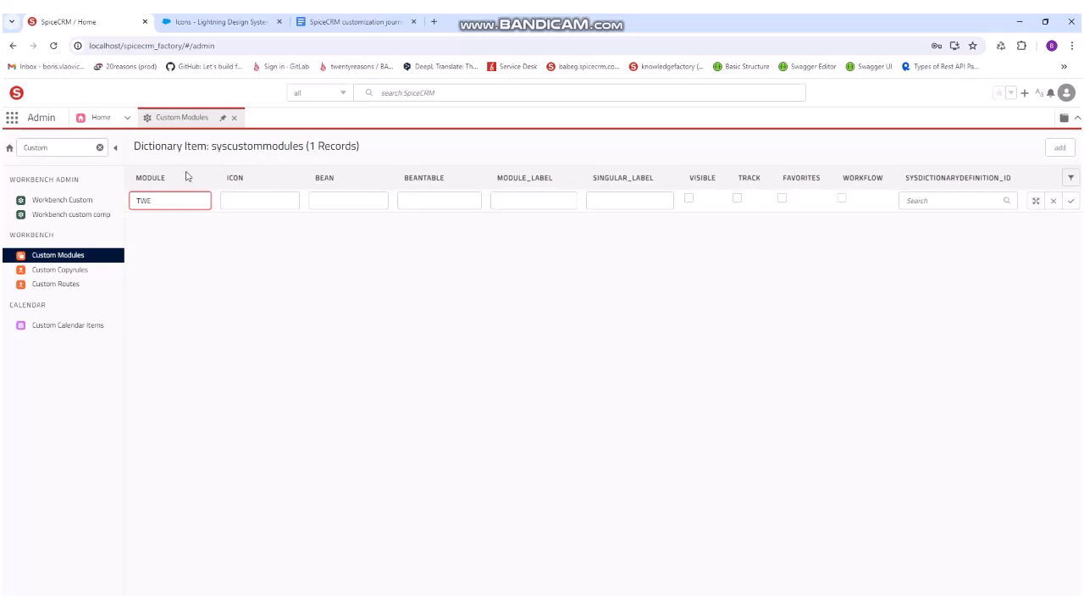
pyautogui.write('E')
pyautogui.write('mplo')
pyautogui.write('yee')
pyautogui.write('Suggest')
pyautogui.write('ions')
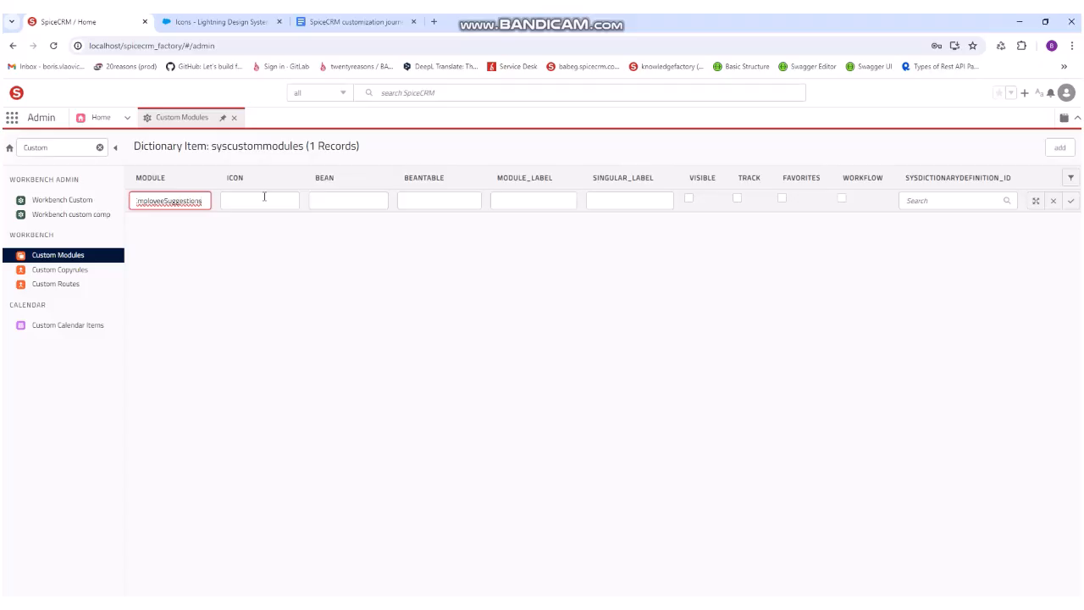
# Switch to the Lightning Design System icons page and copy the standard icon name contract_line_outcome.
pyautogui.click(237, 28)
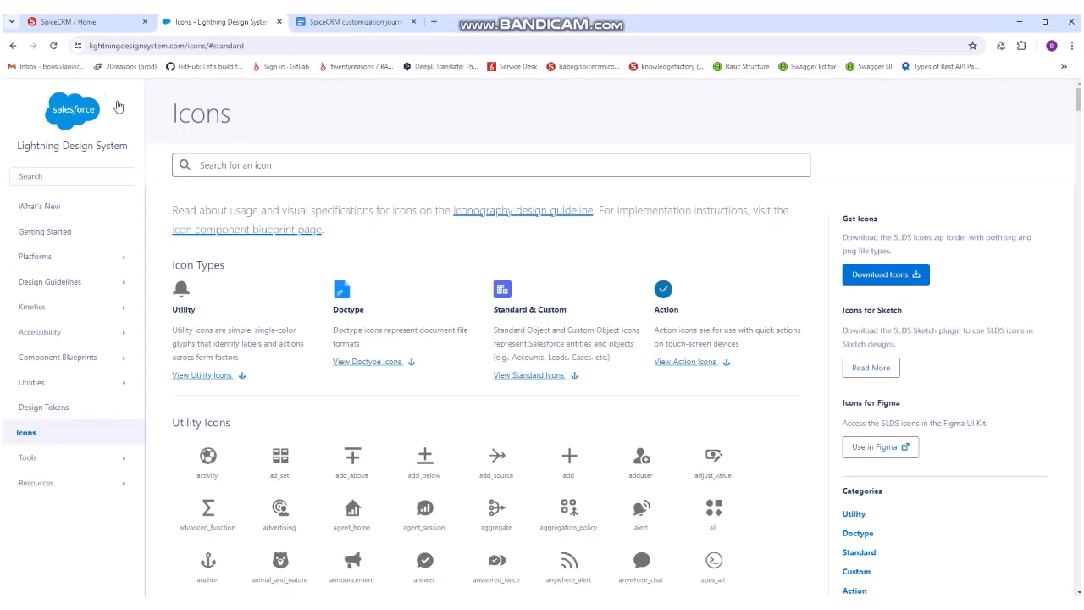
pyautogui.moveTo(165, 116); pyautogui.dragTo(288, 117)
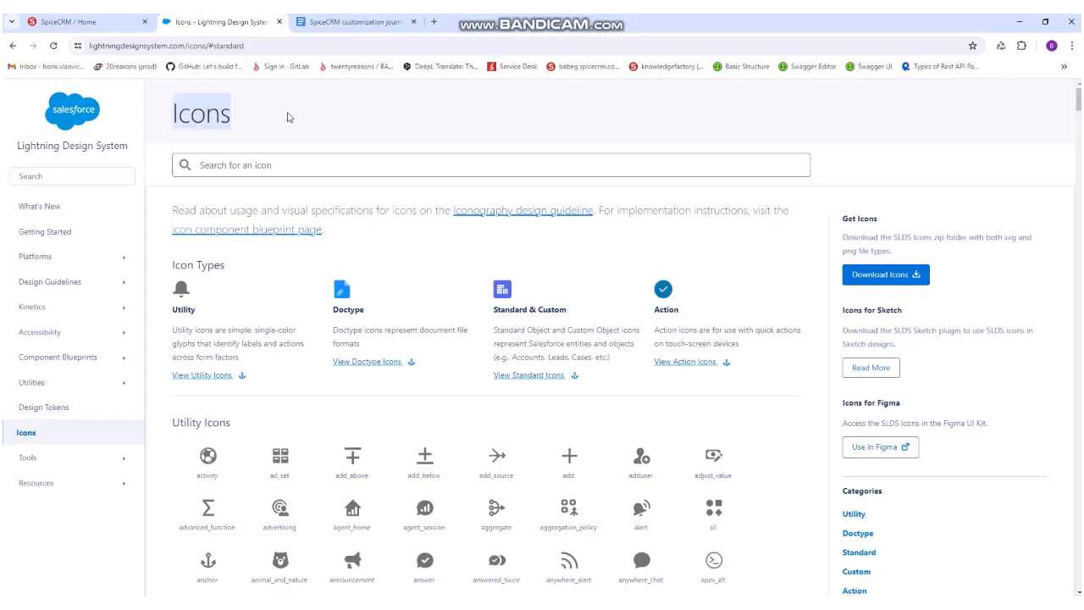
pyautogui.click(289, 119)
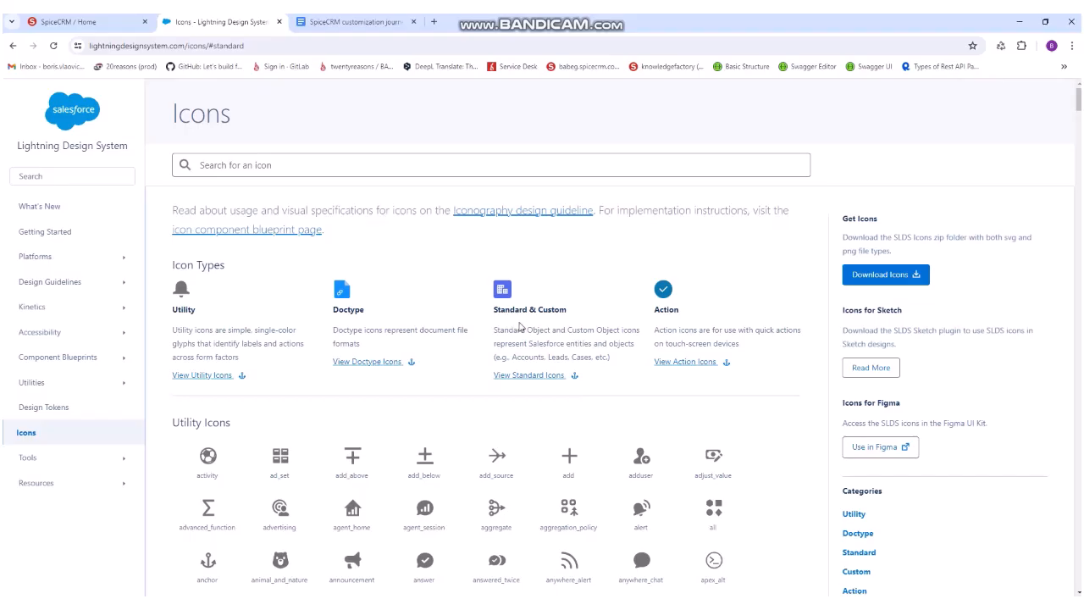
pyautogui.click(551, 379)
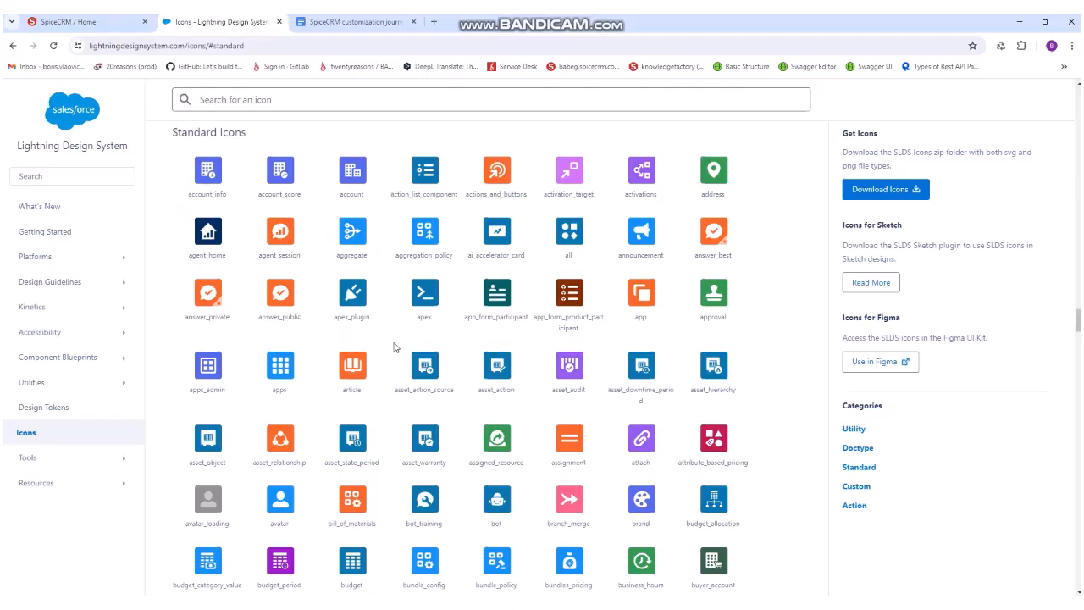
pyautogui.scroll(-3, 395, 347)
pyautogui.scroll(-3, 395, 347)
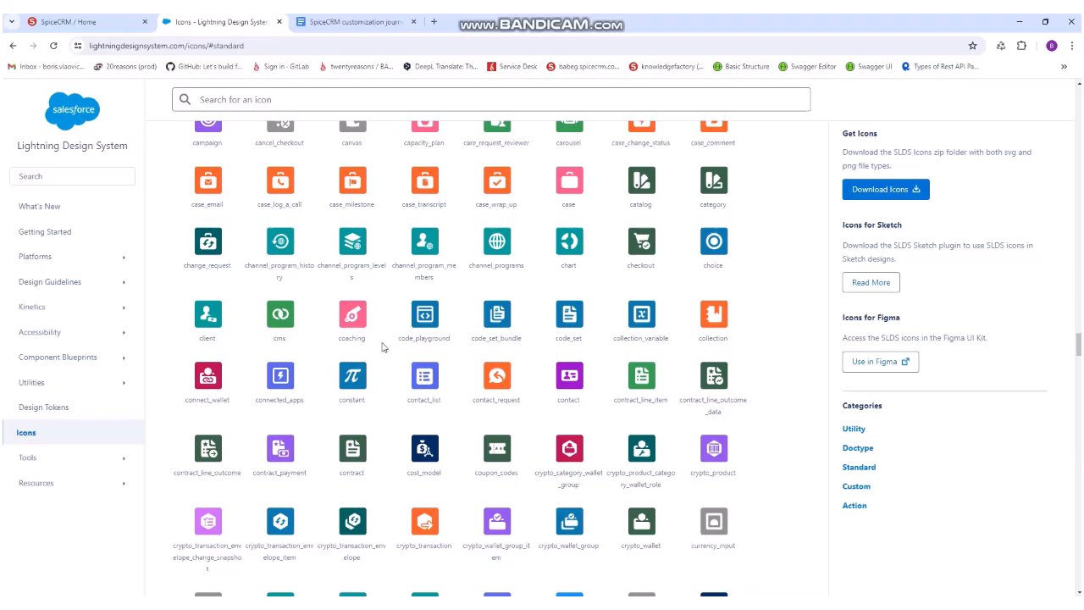
pyautogui.scroll(-1, 382, 346)
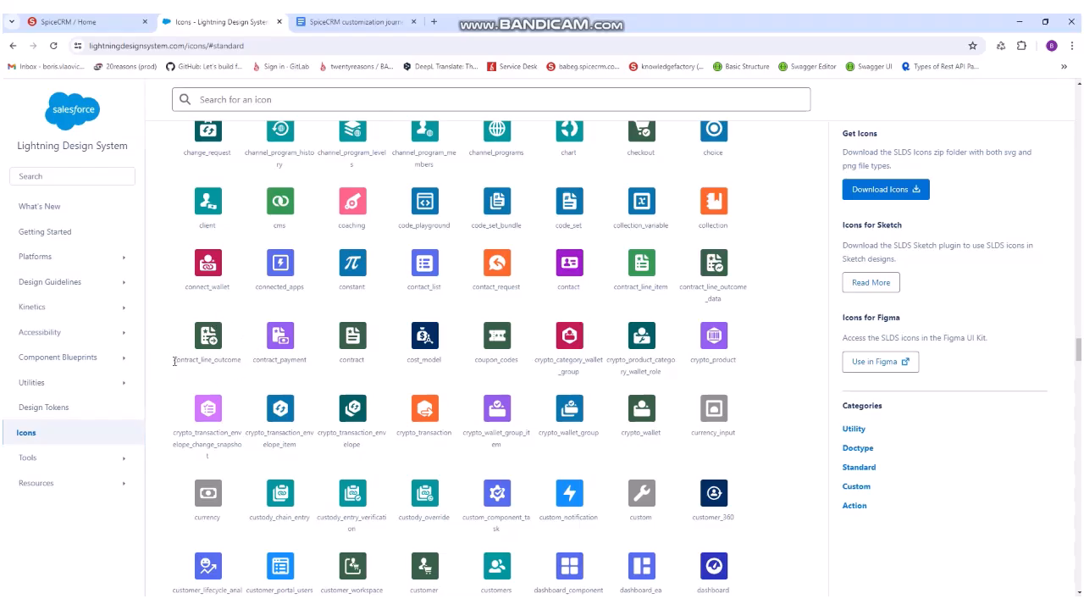
pyautogui.moveTo(174, 360); pyautogui.dragTo(240, 361)
pyautogui.rightClick(244, 366)
pyautogui.click(254, 373)
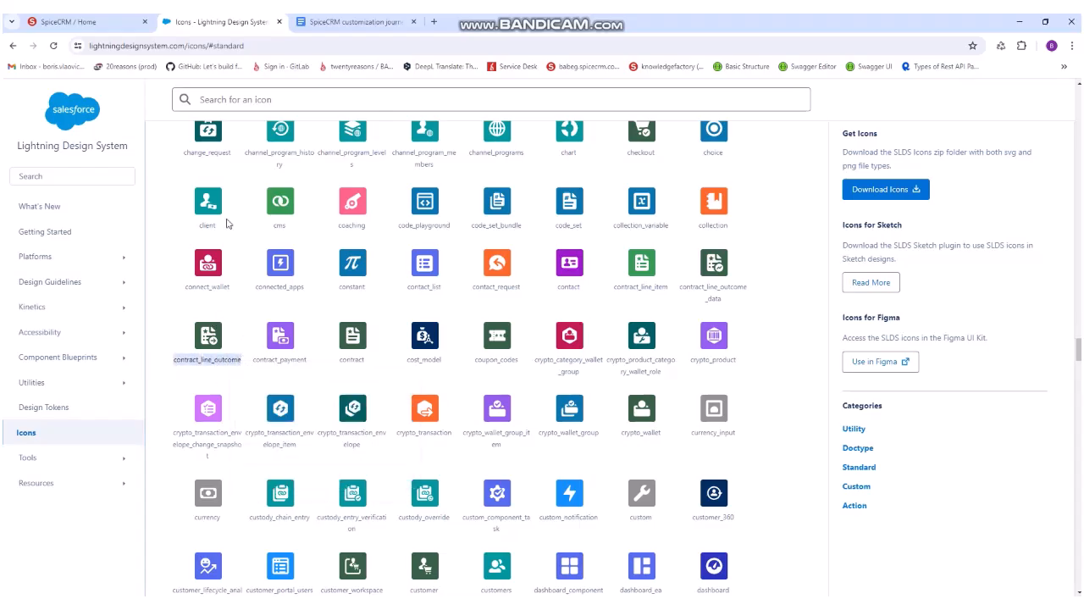
# Return to SpiceCRM and set the new module's icon to the copied name contract_line_outcome.
pyautogui.click(93, 21)
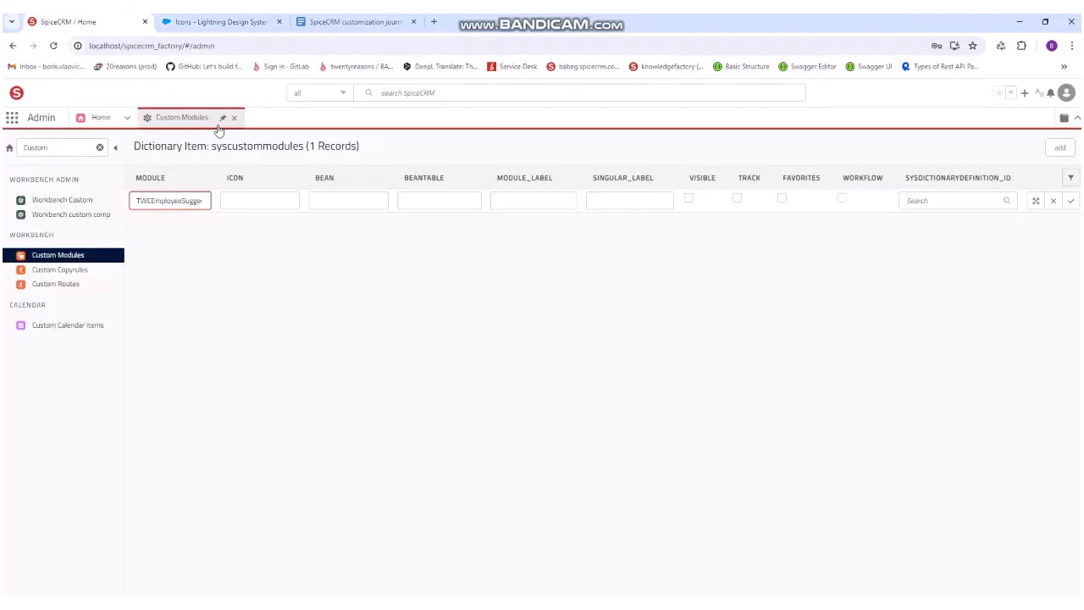
pyautogui.click(261, 198)
pyautogui.hotkey('ctrl', 'v')
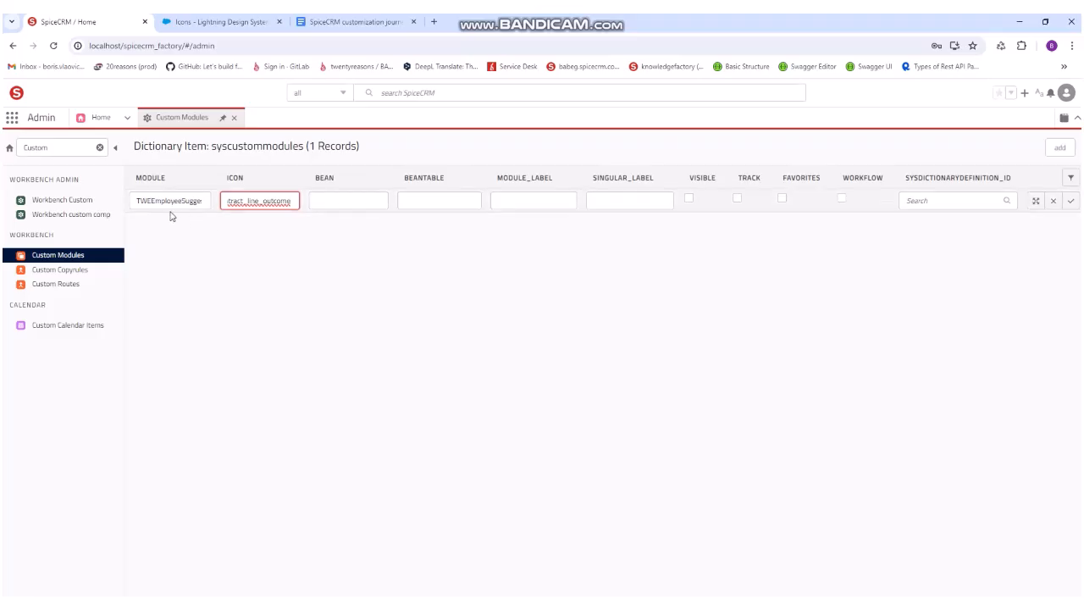
# Copy the module name into the bean value and remove its final "s" to get TWEEmployeeSuggestion.
pyautogui.moveTo(137, 202); pyautogui.dragTo(215, 214)
pyautogui.hotkey('ctrl', 'c')
pyautogui.click(331, 200)
pyautogui.hotkey('ctrl', 'v')
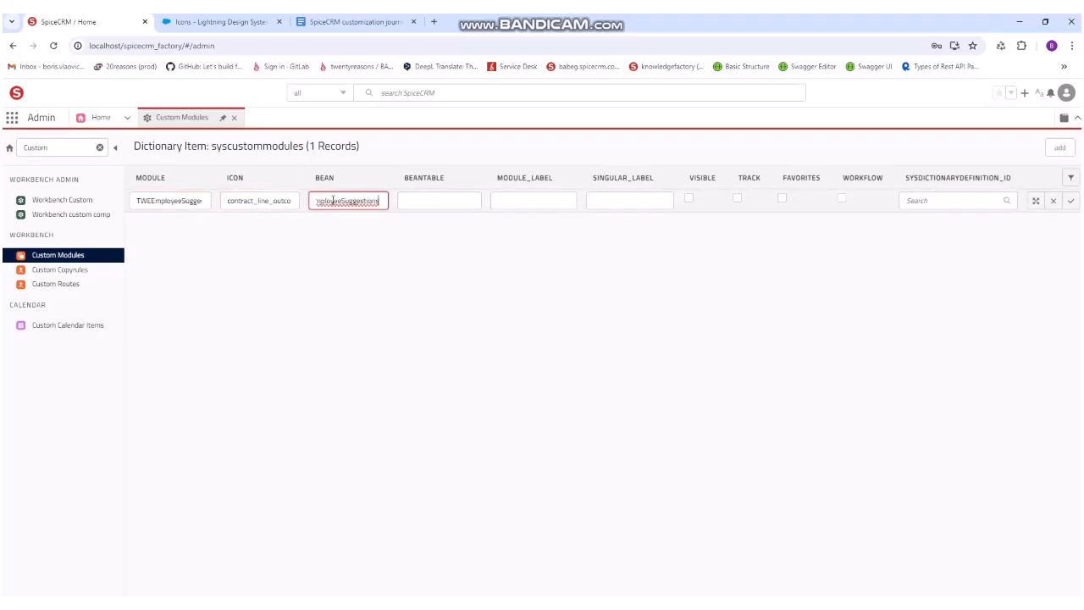
pyautogui.press('BackSpace')
# Set the module label to LBL_EMPLOYEE_SUGGESTIONS and the singular label to LBL_EMPLOYEE_SUGGESTION.
pyautogui.click(530, 203)
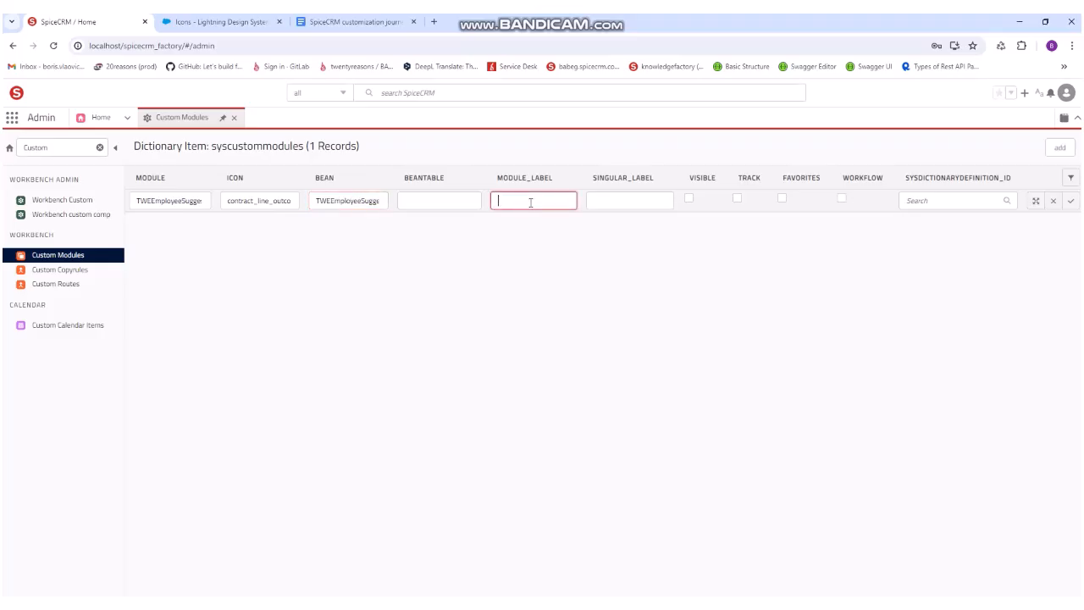
pyautogui.write('LBL')
pyautogui.write('_')
pyautogui.write('EMPLOYEE')
pyautogui.write('_SUGGESTION')
pyautogui.write('S')
pyautogui.click(612, 196)
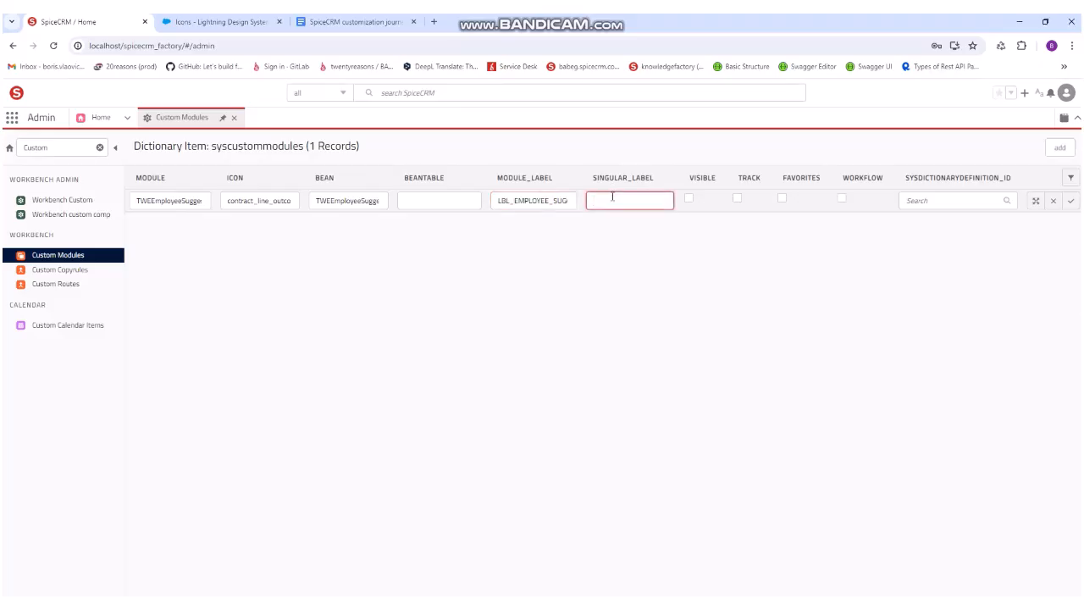
pyautogui.write('LBL_EMPLOYEE_SUGGESTION')
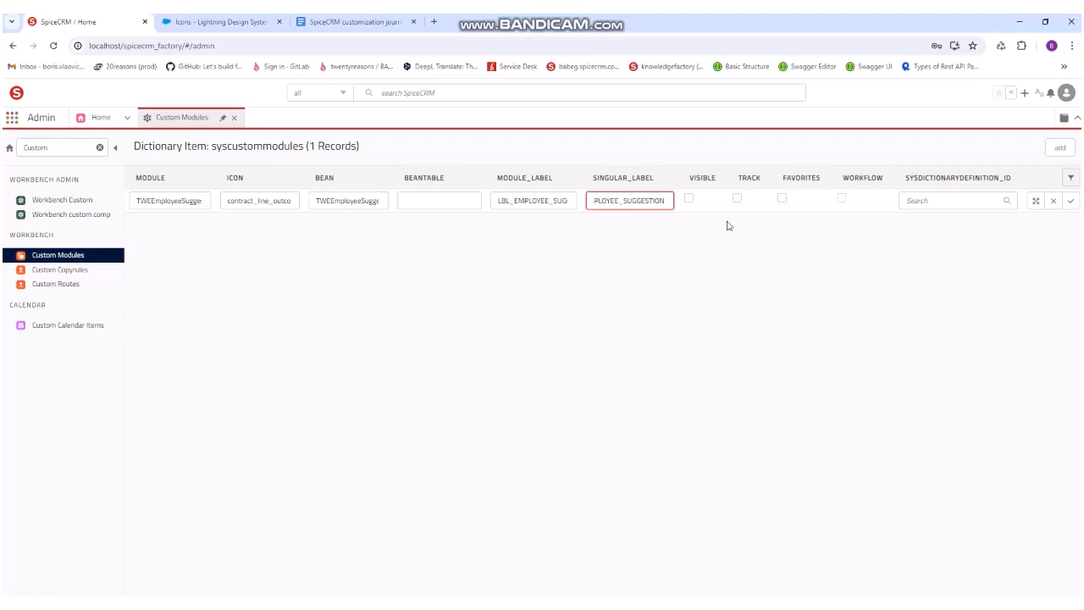
# Enable the visible, favorites and workflow options for the new module and save the record.
pyautogui.click(688, 199)
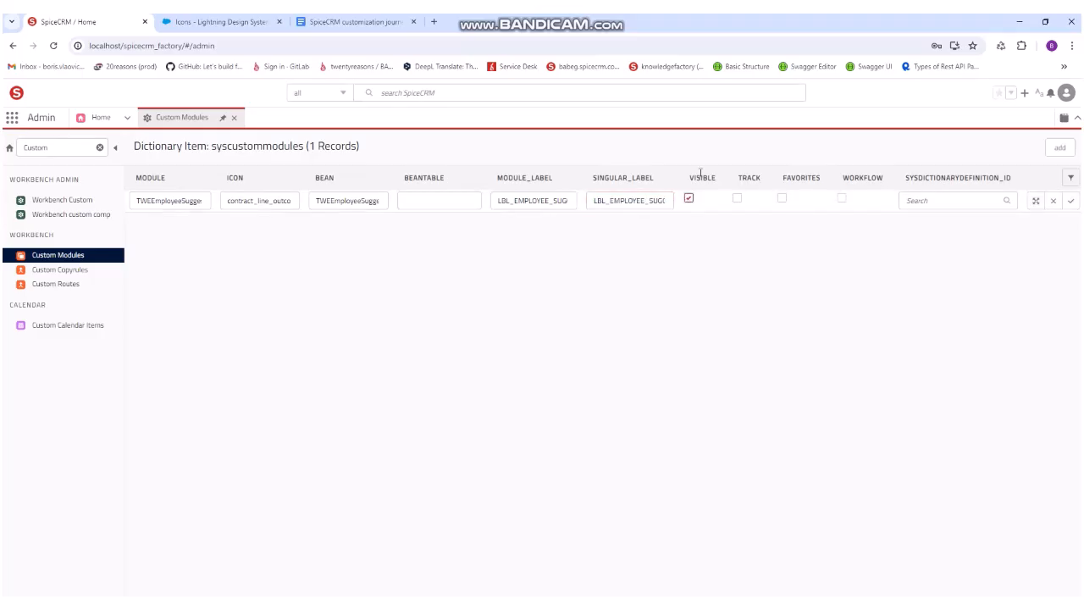
pyautogui.click(15, 118)
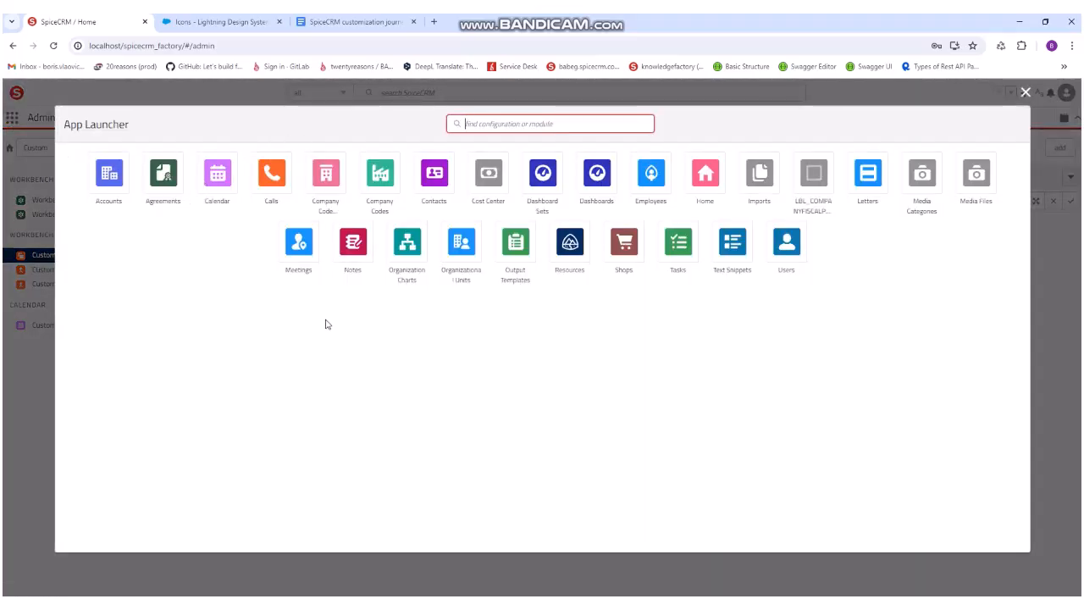
pyautogui.click(1026, 93)
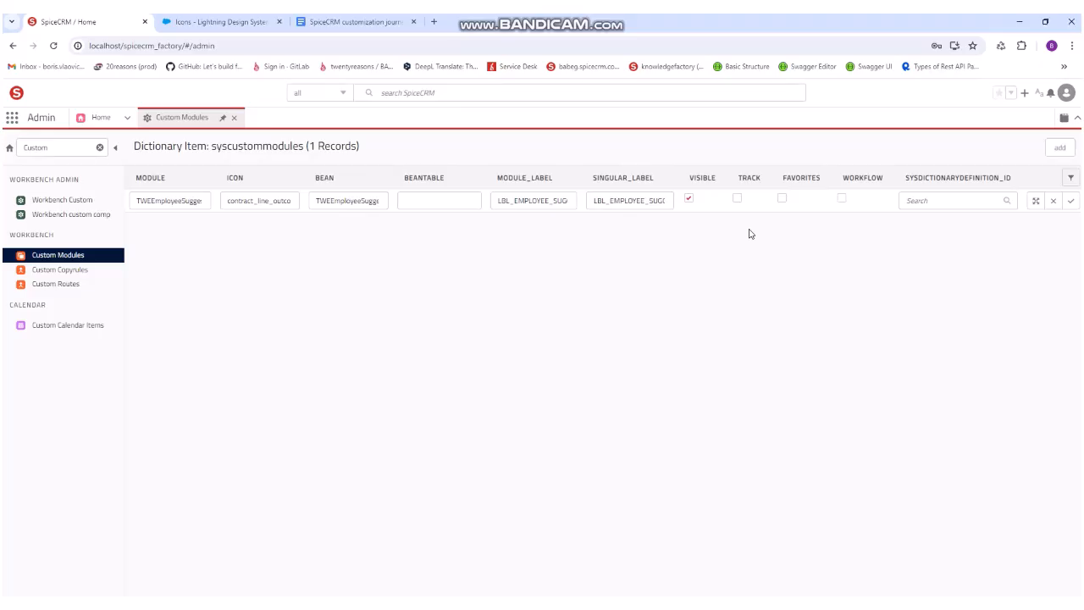
pyautogui.click(781, 199)
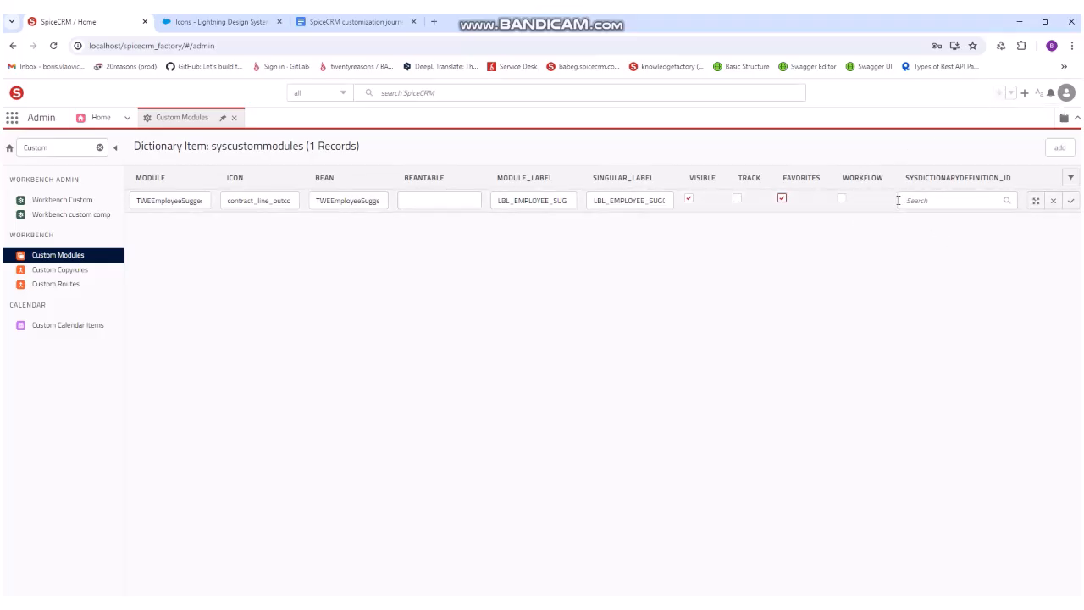
pyautogui.click(840, 199)
pyautogui.click(1071, 207)
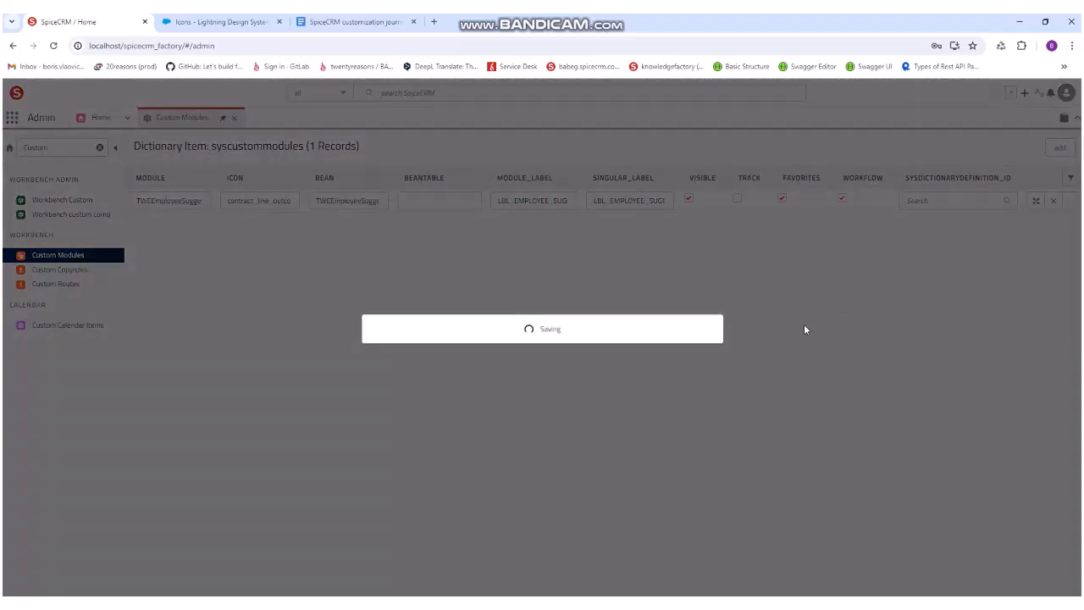